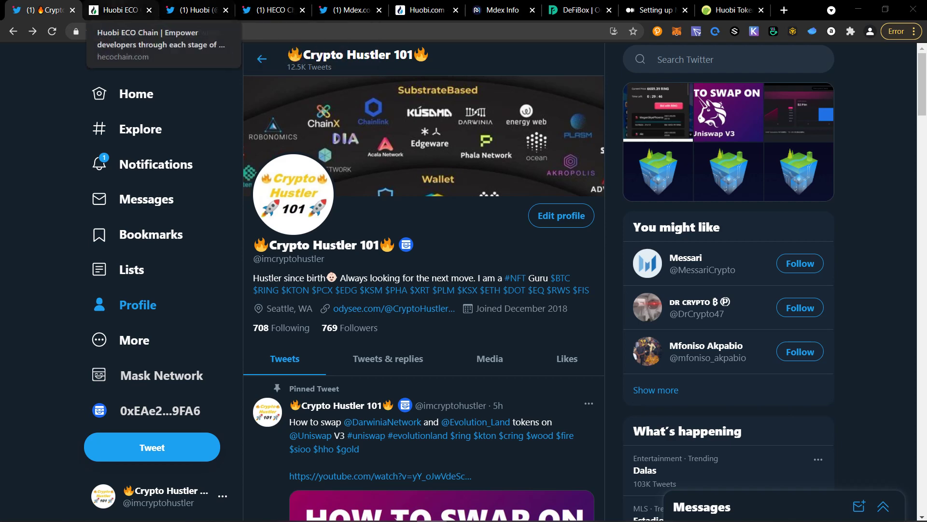
Bring up the hecochain.com overview showing Heco live for 156 days and 4,447,888 addresses.
{"action": "left_click", "coordinate": [118, 10]}
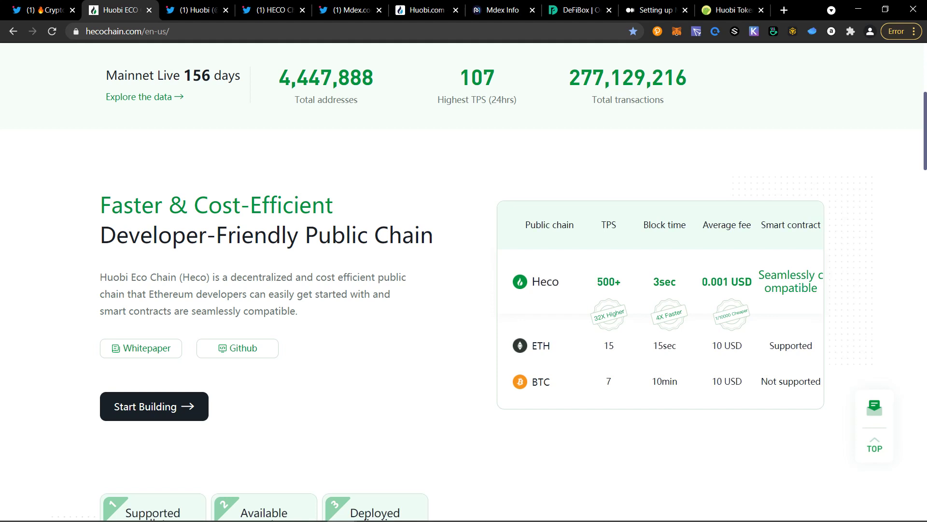
View the Huobi, HECO Chain and Mdex.com Twitter profiles in turn.
{"action": "left_click", "coordinate": [197, 9]}
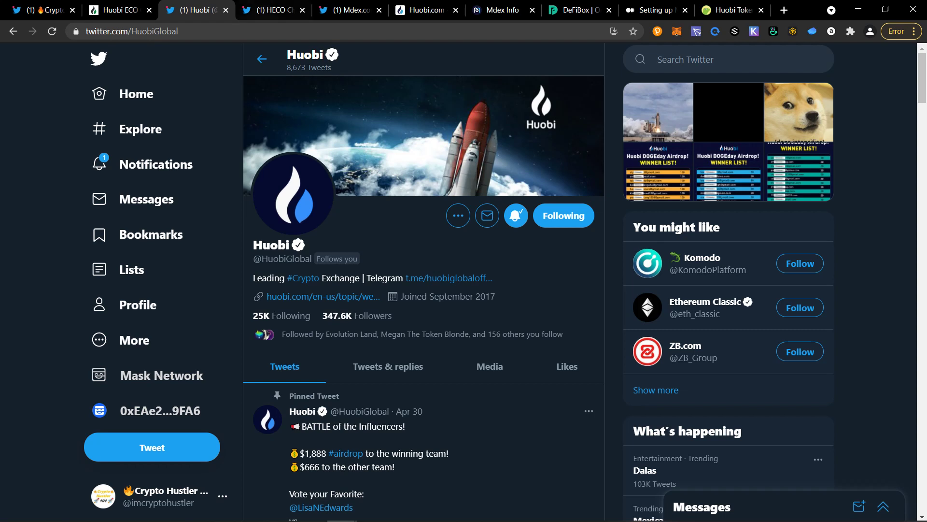
{"action": "key", "text": "ctrl+Tab"}
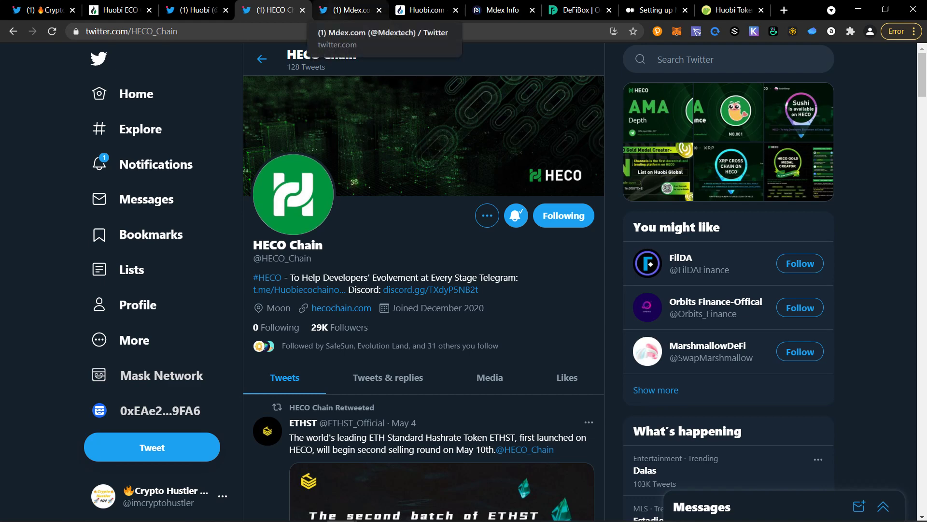
{"action": "left_click", "coordinate": [345, 10]}
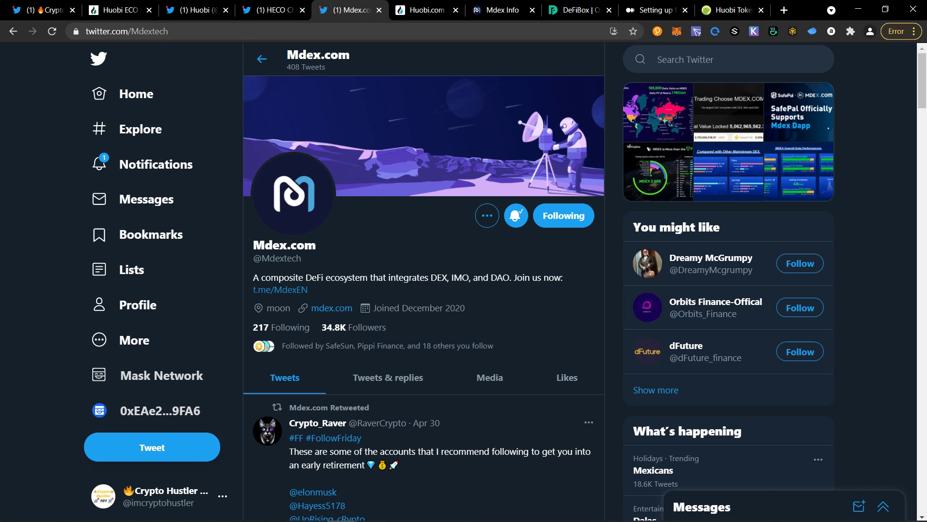
Switch to Huobi Global and pick HECO as the HT withdrawal chain, fee 0.00880000.
{"action": "left_click", "coordinate": [427, 10]}
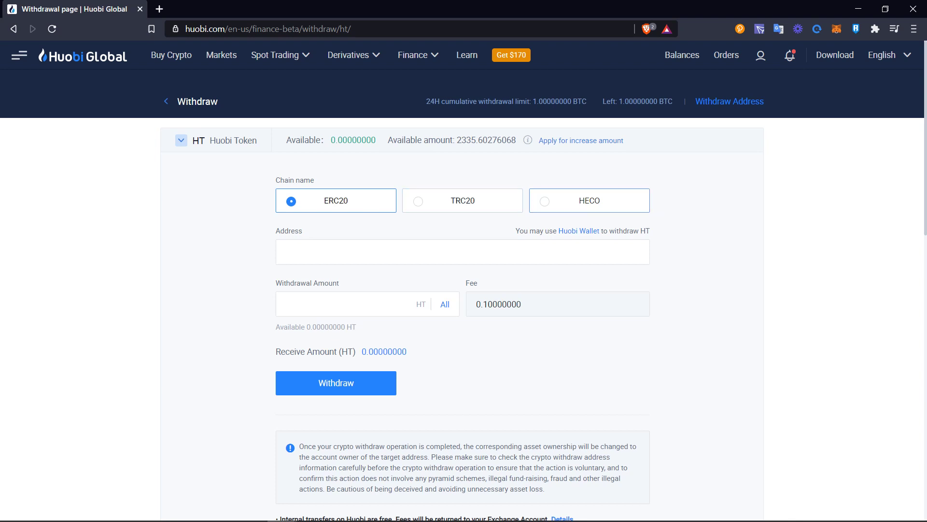
{"action": "left_click", "coordinate": [589, 200]}
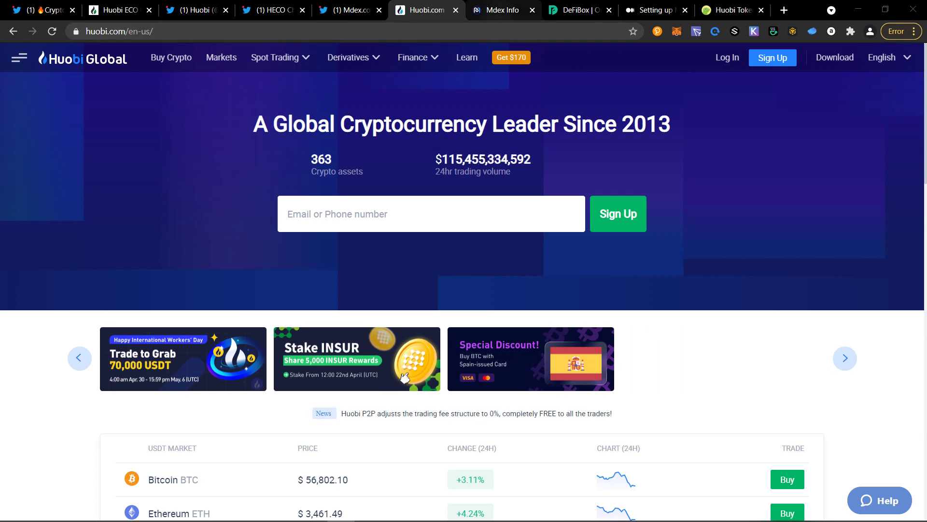
Move to the Mdex Analytics tab and select its info.mdex.com web address.
{"action": "key", "text": "ctrl+Tab"}
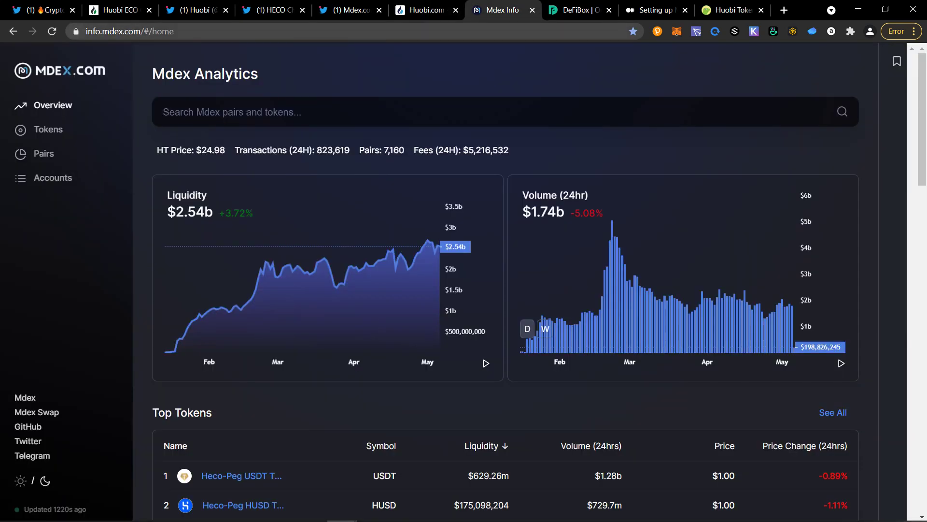
{"action": "left_click_drag", "start_coordinate": [86, 31], "coordinate": [169, 32]}
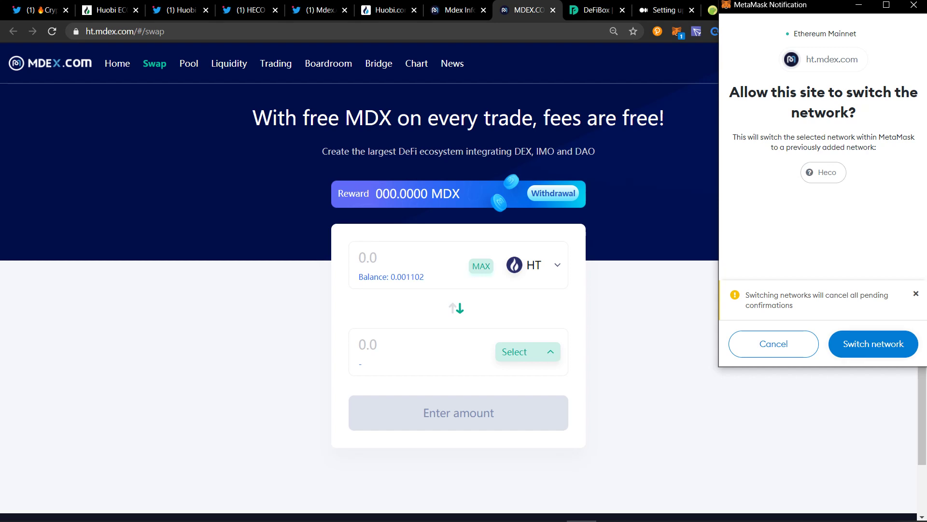
Approve switching to Heco, check the HT balance, then bring up the Medium Heco setup guide.
{"action": "key", "text": "Return"}
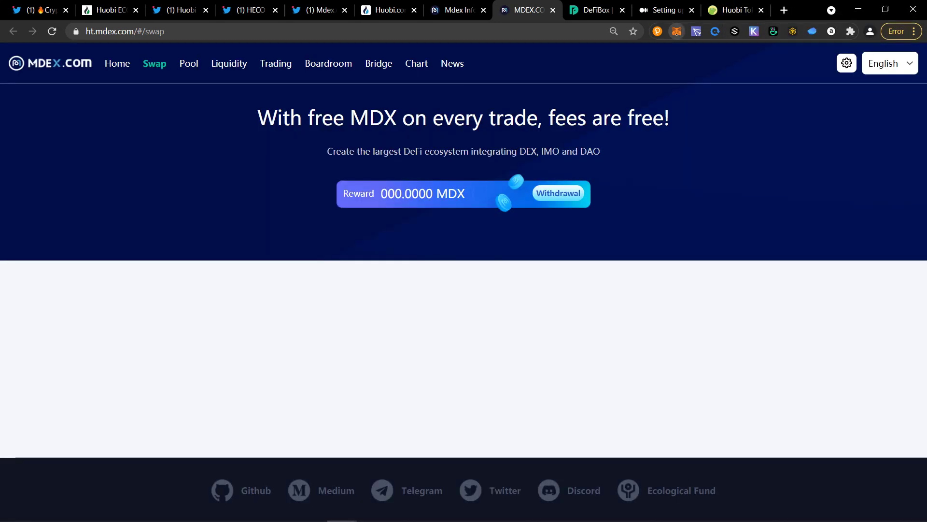
{"action": "left_click", "coordinate": [677, 31]}
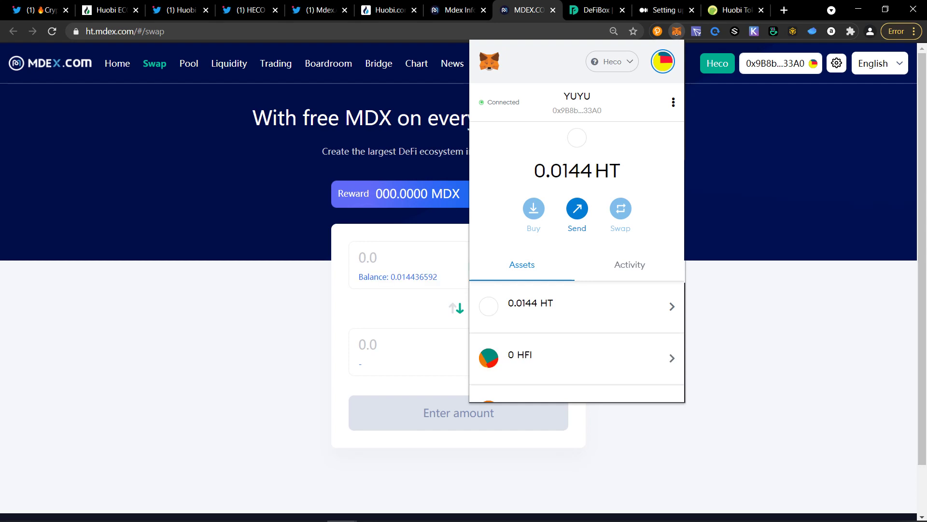
{"action": "key", "text": "Escape"}
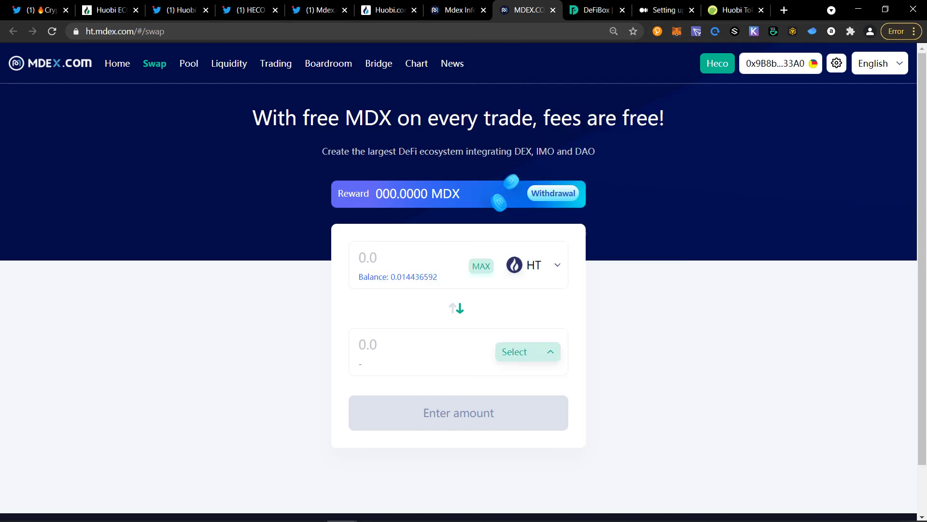
{"action": "left_click_drag", "start_coordinate": [662, 10], "coordinate": [595, 10]}
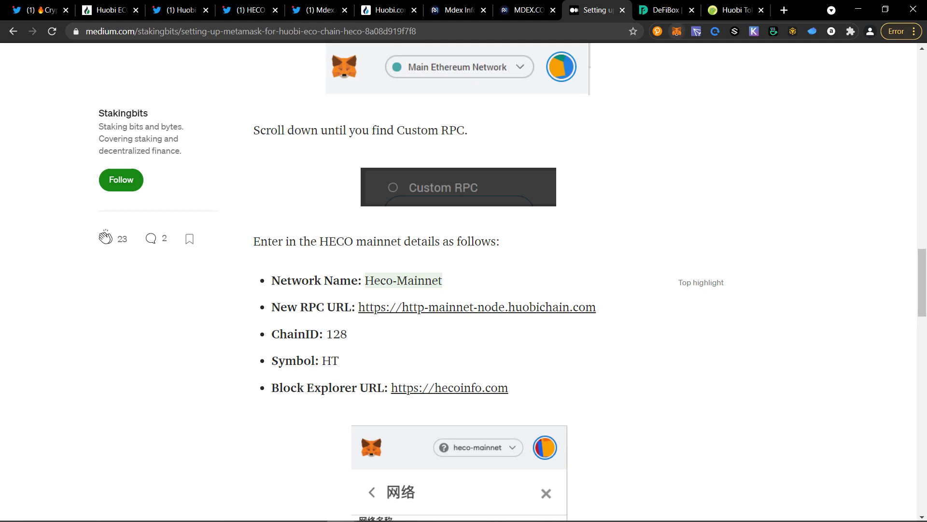
Open MetaMask's network list and start adding a Custom RPC network.
{"action": "left_click", "coordinate": [677, 31]}
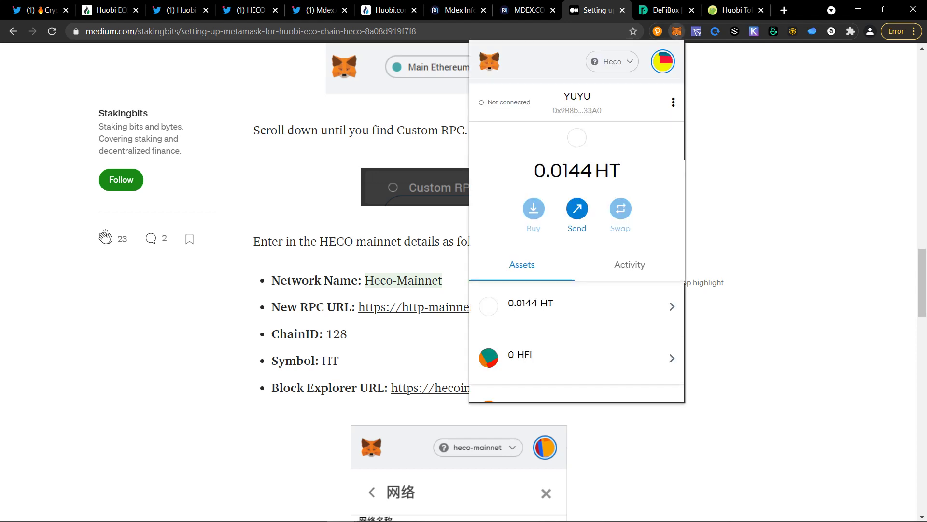
{"action": "double_click", "coordinate": [612, 61]}
{"action": "left_click", "coordinate": [610, 61]}
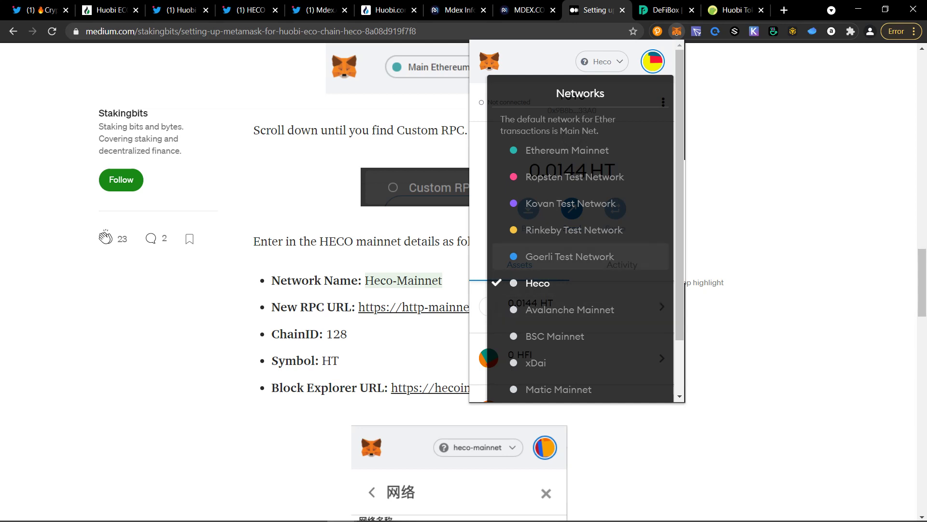
{"action": "scroll", "coordinate": [579, 283], "scroll_direction": "down", "scroll_amount": 2}
{"action": "left_click", "coordinate": [554, 379]}
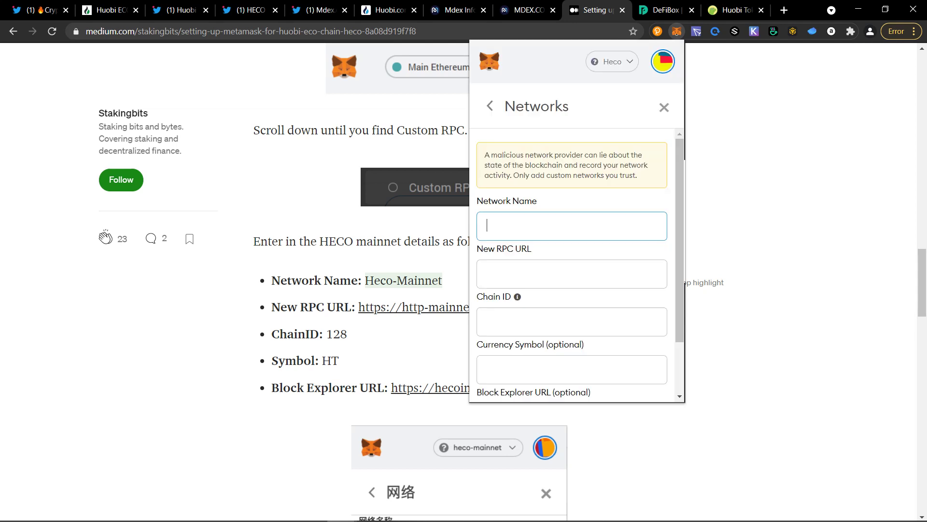
Copy the Heco-Mainnet name from the Medium guide and scroll through its network settings.
{"action": "left_click_drag", "start_coordinate": [366, 280], "coordinate": [442, 280]}
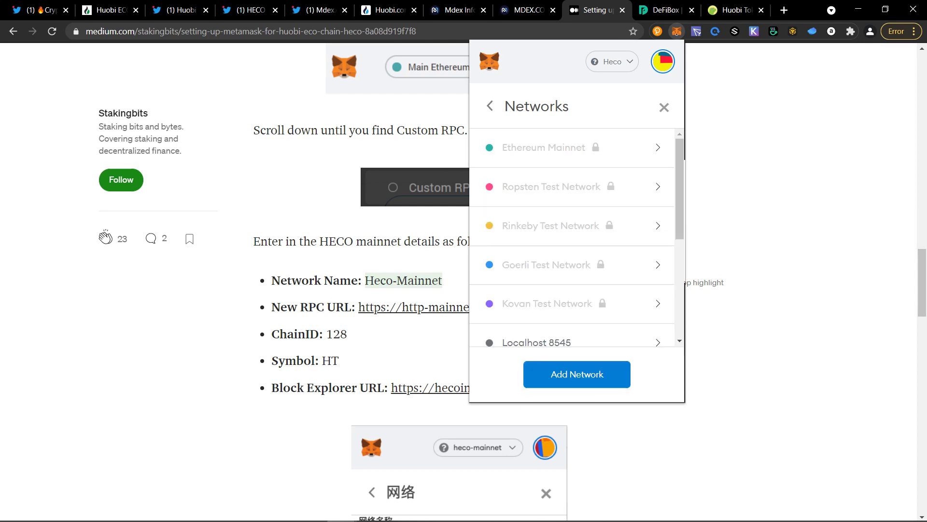
{"action": "scroll", "coordinate": [577, 237], "scroll_direction": "down", "scroll_amount": 5}
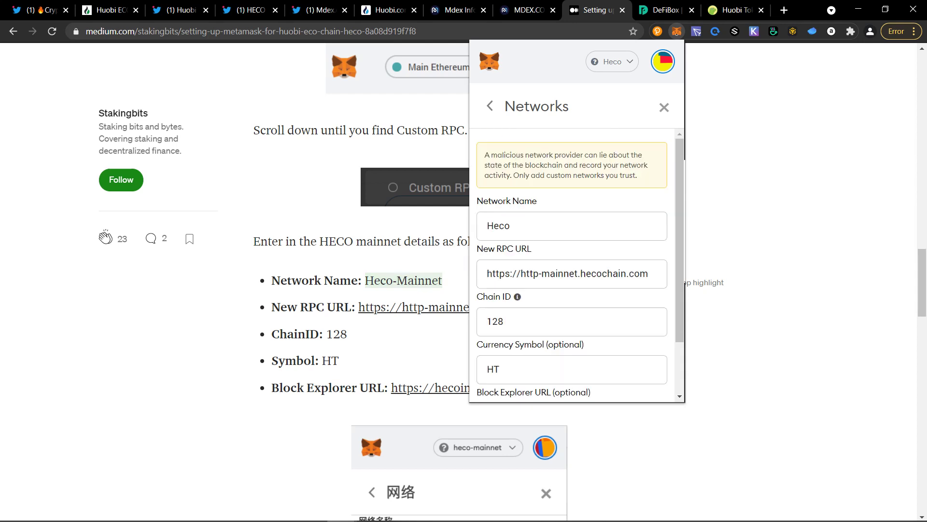
{"action": "scroll", "coordinate": [576, 263], "scroll_direction": "down", "scroll_amount": 2}
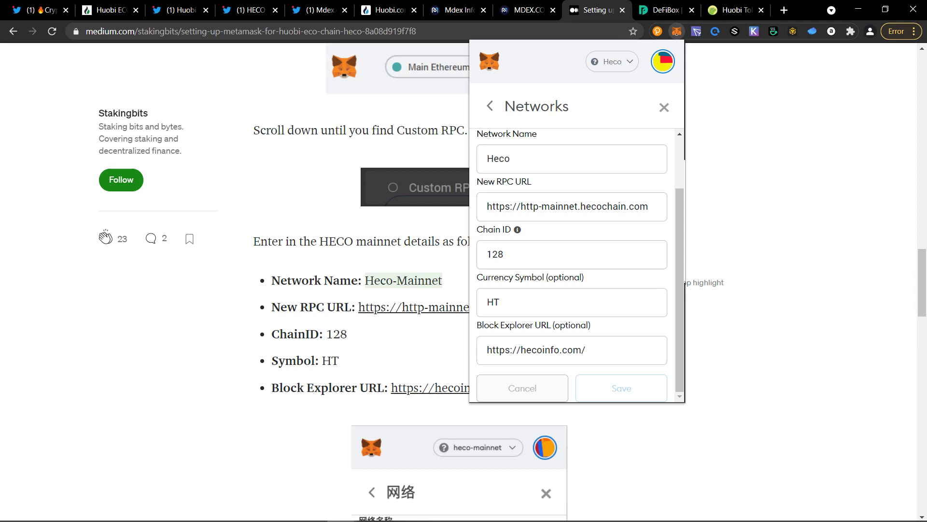
Leave the network form, switch the wallet to Ethereum Mainnet, then close the network list.
{"action": "left_click", "coordinate": [602, 61]}
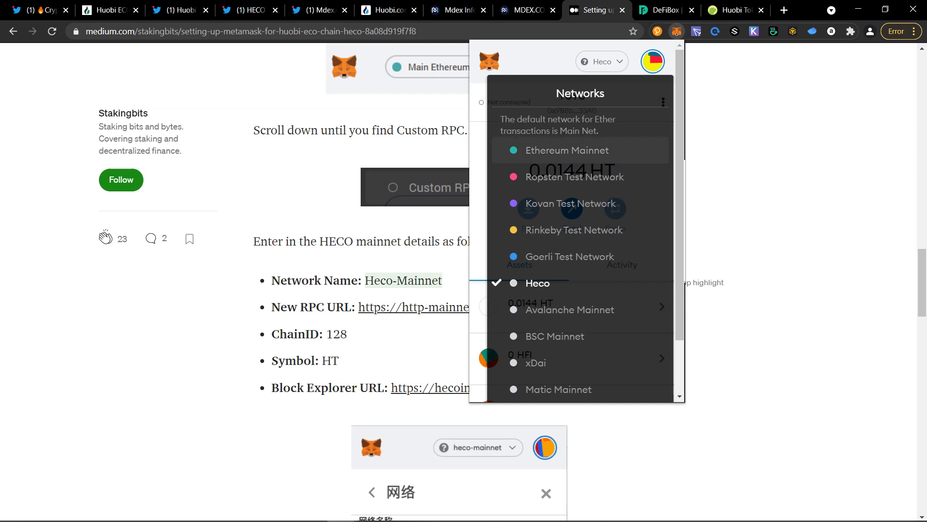
{"action": "left_click", "coordinate": [568, 150]}
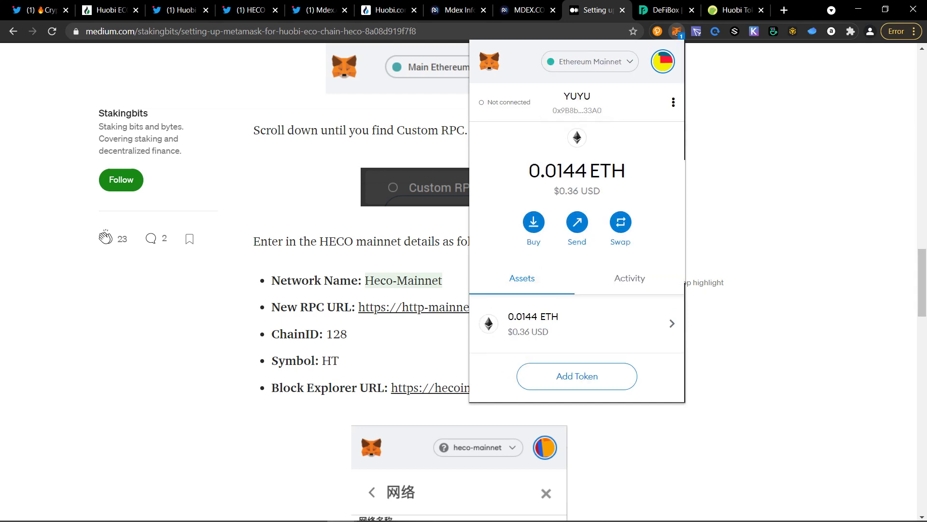
{"action": "left_click", "coordinate": [579, 61]}
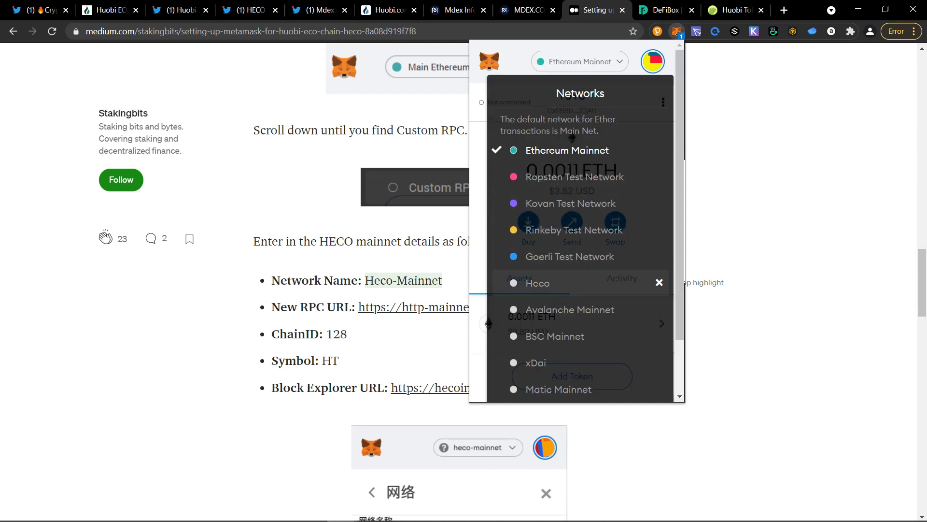
{"action": "key", "text": "Escape"}
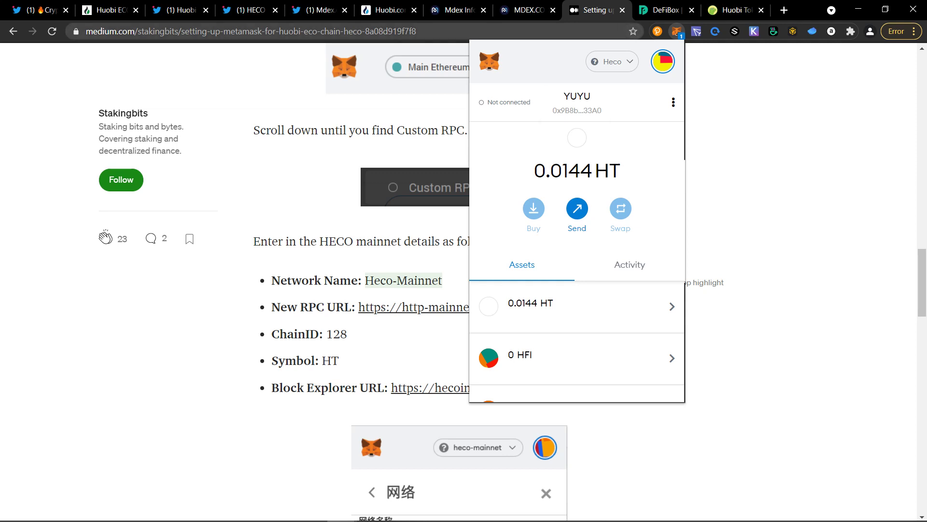
Switch to DeFiBox and reach the Markets page via the Dashboard sidebar.
{"action": "left_click", "coordinate": [246, 32]}
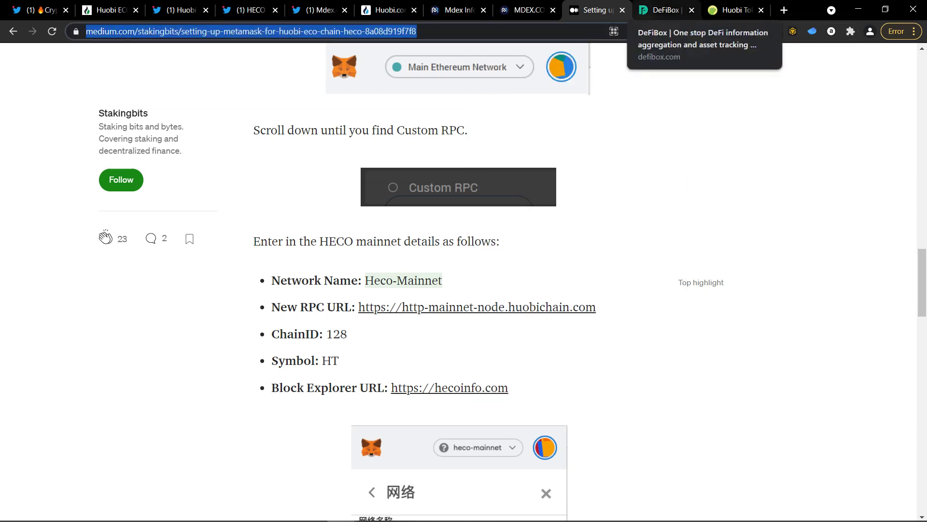
{"action": "left_click", "coordinate": [667, 11]}
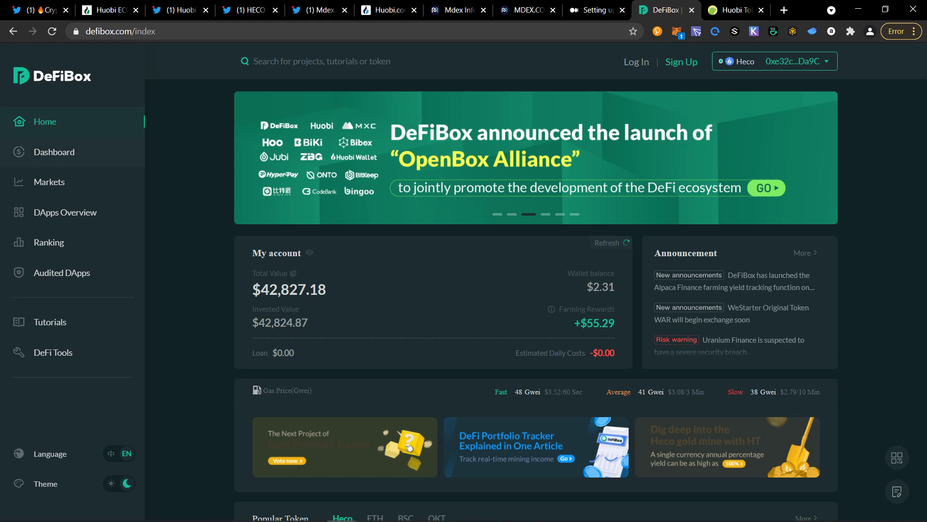
{"action": "left_click", "coordinate": [54, 152]}
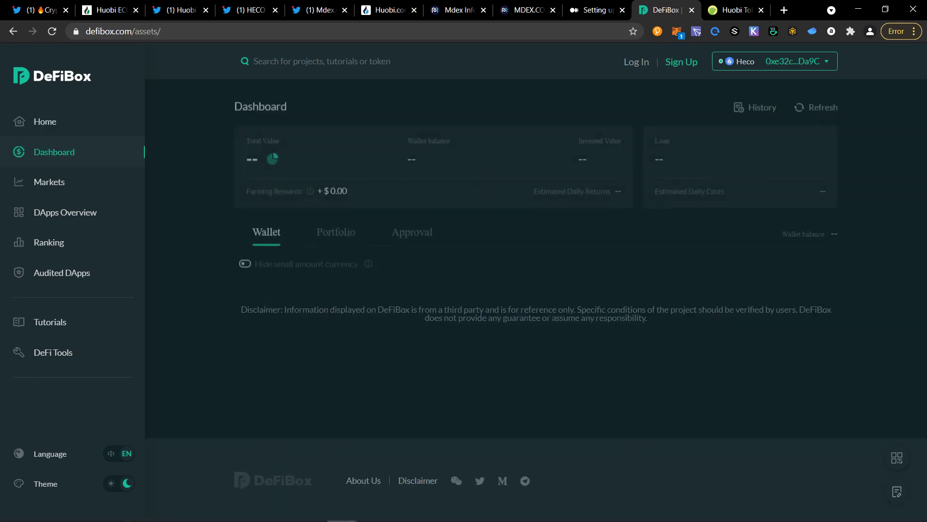
{"action": "left_click", "coordinate": [49, 182]}
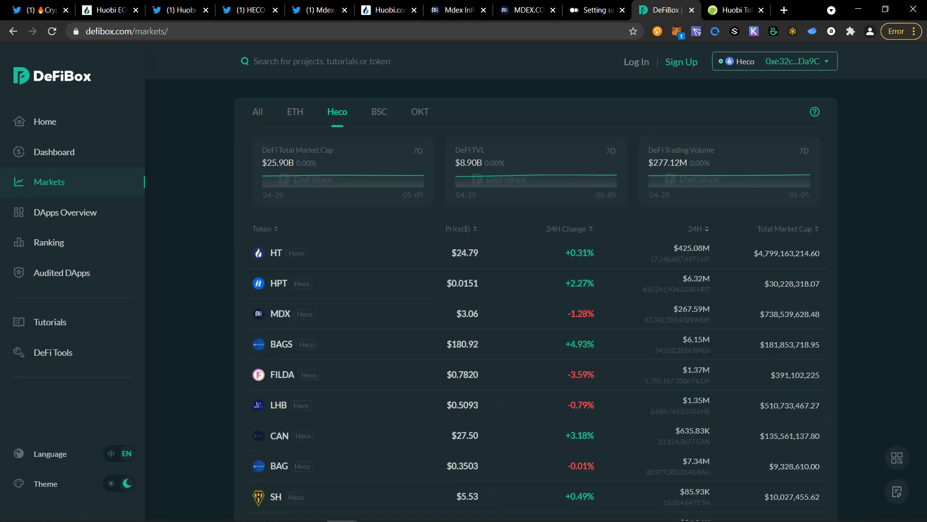
Check the BSC token list, then return to Heco tokens with HT at $24.80.
{"action": "left_click", "coordinate": [379, 112]}
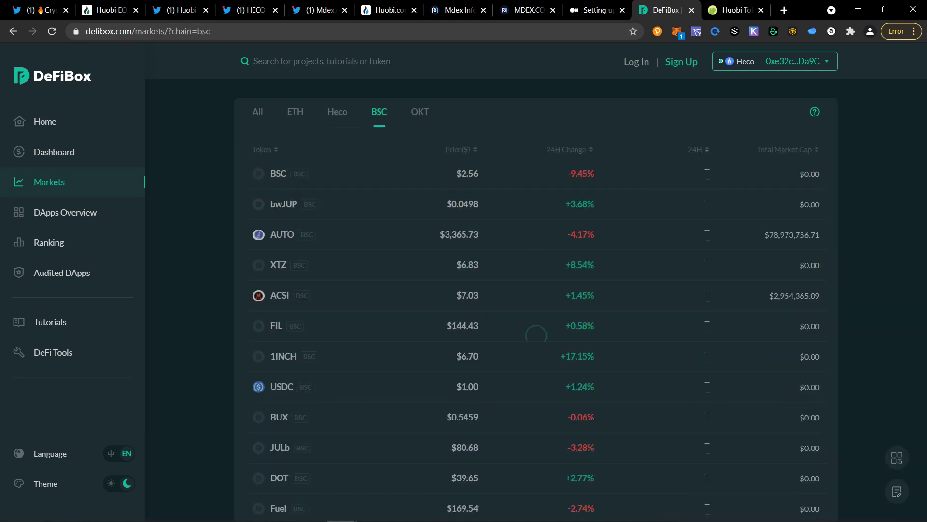
{"action": "left_click", "coordinate": [345, 111]}
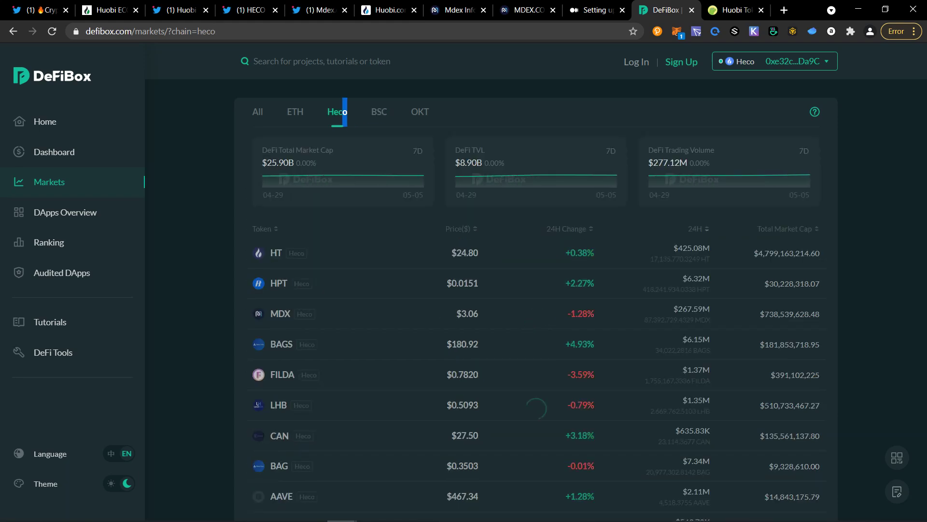
{"action": "scroll", "coordinate": [344, 111], "scroll_direction": "down", "scroll_amount": 2}
{"action": "scroll", "coordinate": [345, 111], "scroll_direction": "up", "scroll_amount": 2}
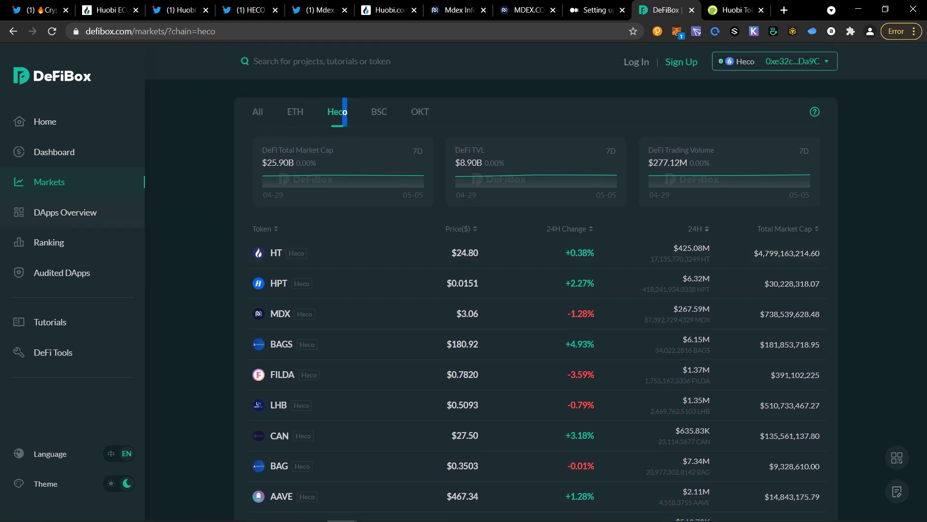
Scroll through DApps Overview's Heco ranking, led by MDEX at $2.20B and CoinWind at $1.49B TVL.
{"action": "left_click", "coordinate": [65, 212]}
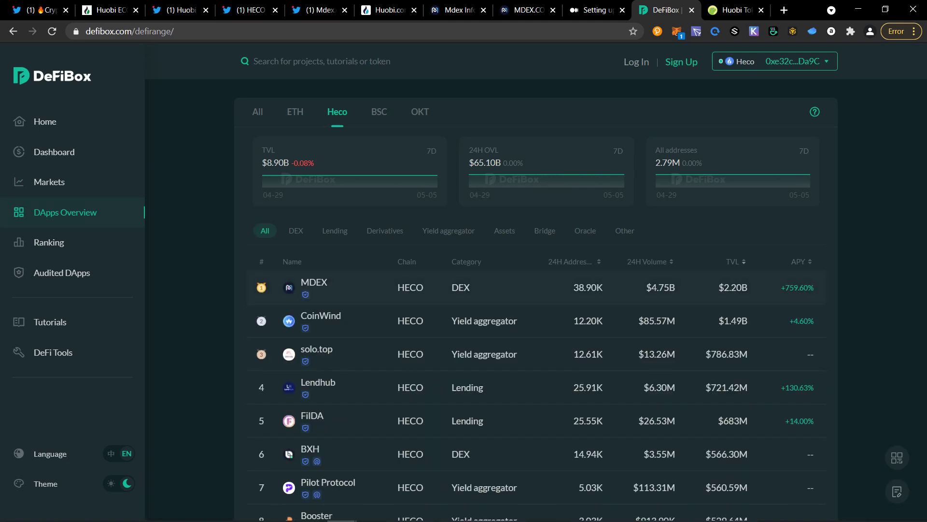
{"action": "scroll", "coordinate": [536, 290], "scroll_direction": "down", "scroll_amount": 1}
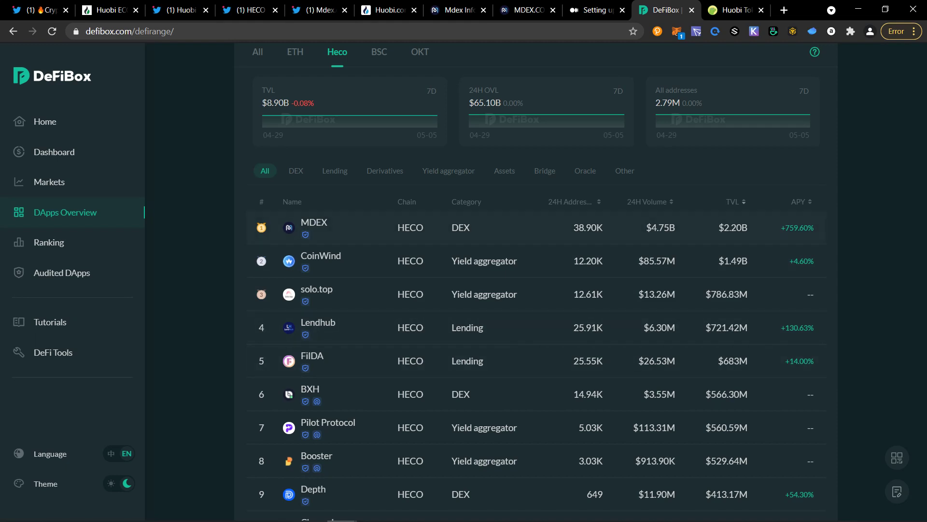
{"action": "scroll", "coordinate": [536, 290], "scroll_direction": "down", "scroll_amount": 3}
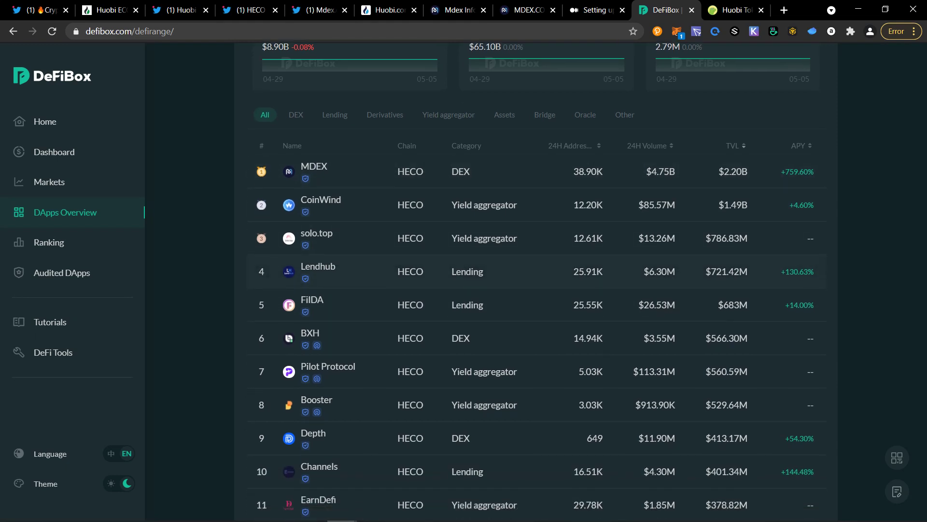
{"action": "scroll", "coordinate": [536, 290], "scroll_direction": "down", "scroll_amount": 1}
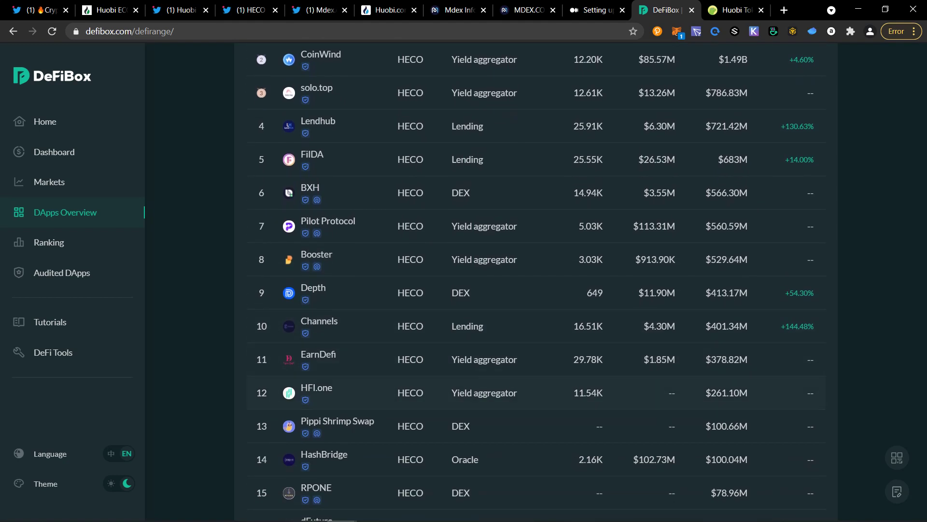
{"action": "scroll", "coordinate": [536, 396], "scroll_direction": "down", "scroll_amount": 1}
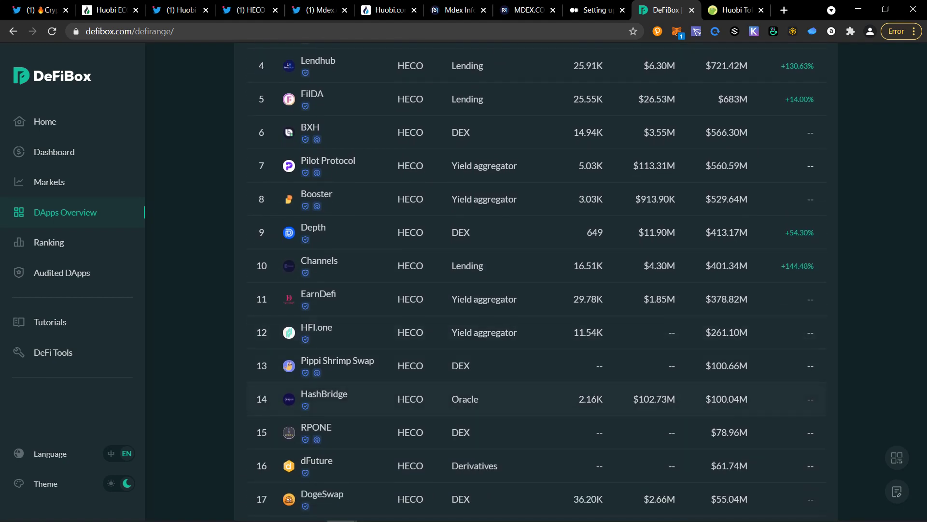
{"action": "scroll", "coordinate": [536, 396], "scroll_direction": "up", "scroll_amount": 1}
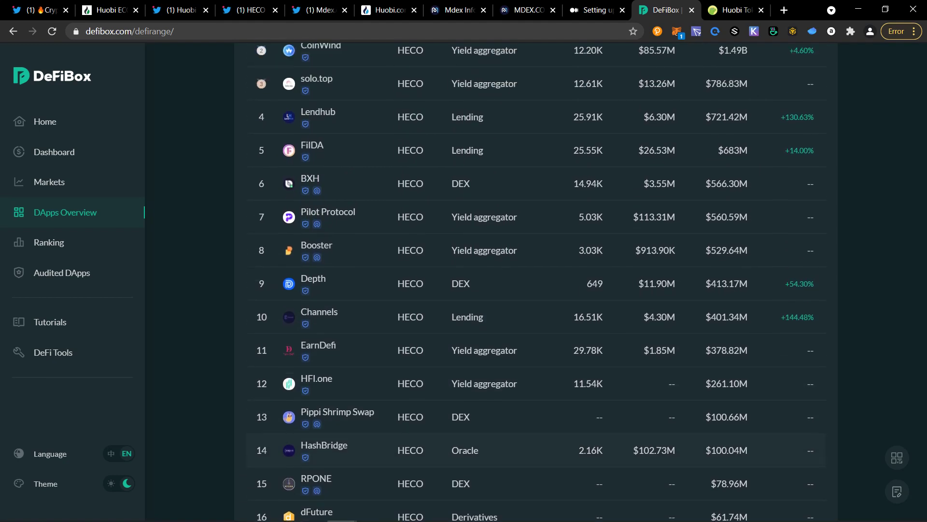
{"action": "scroll", "coordinate": [535, 282], "scroll_direction": "up", "scroll_amount": 1}
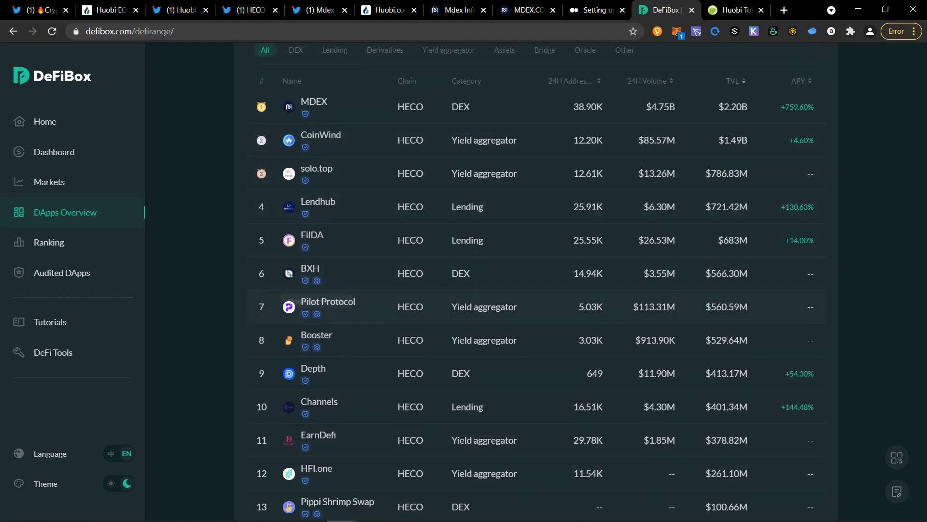
{"action": "scroll", "coordinate": [535, 282], "scroll_direction": "down", "scroll_amount": 1}
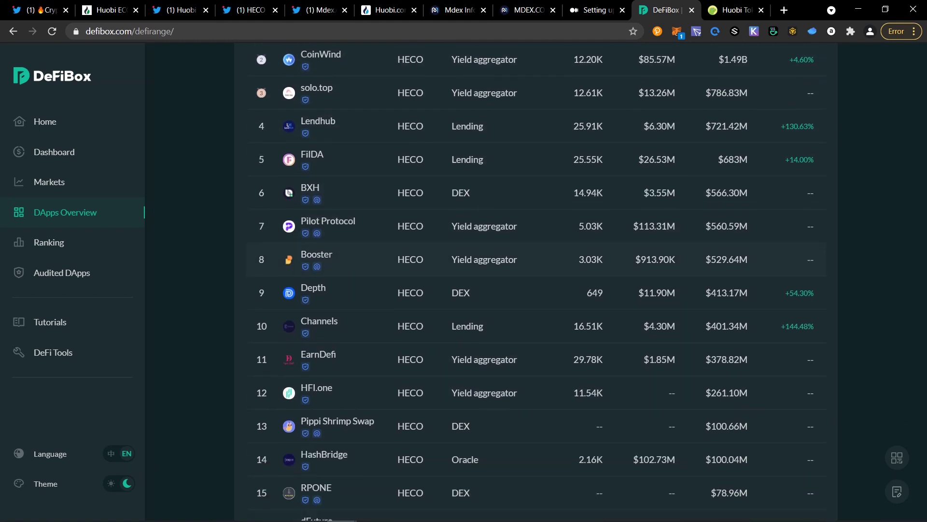
{"action": "scroll", "coordinate": [534, 283], "scroll_direction": "up", "scroll_amount": 2}
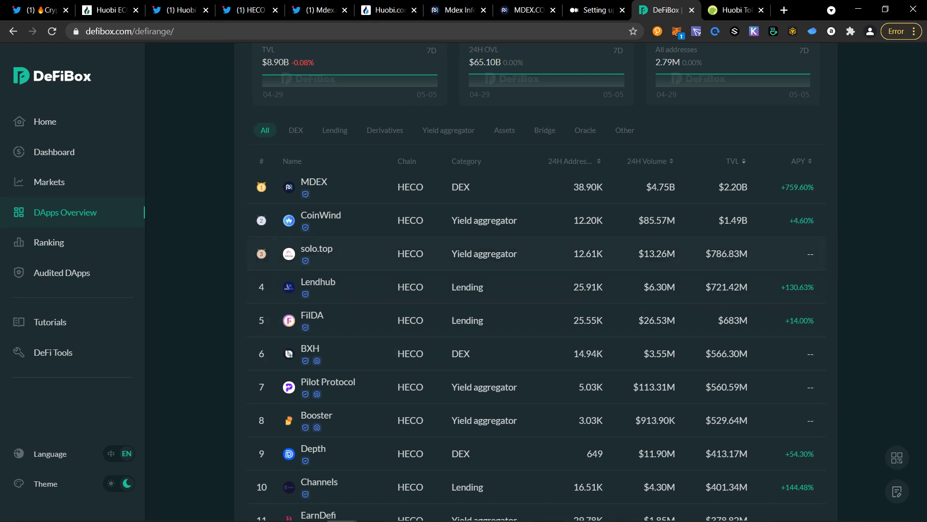
{"action": "scroll", "coordinate": [531, 387], "scroll_direction": "up", "scroll_amount": 2}
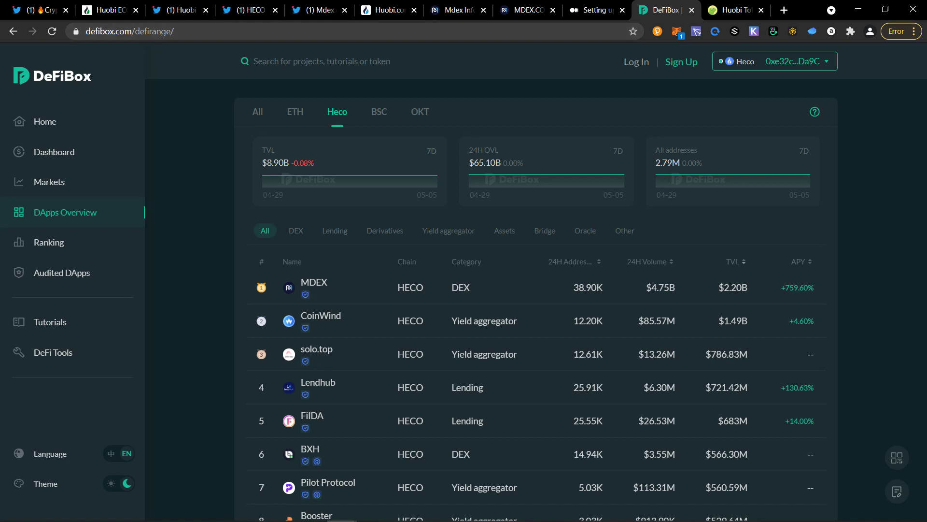
Switch to CoinGecko's Huobi Token page and show the Max price history chart.
{"action": "key", "text": "ctrl+Tab"}
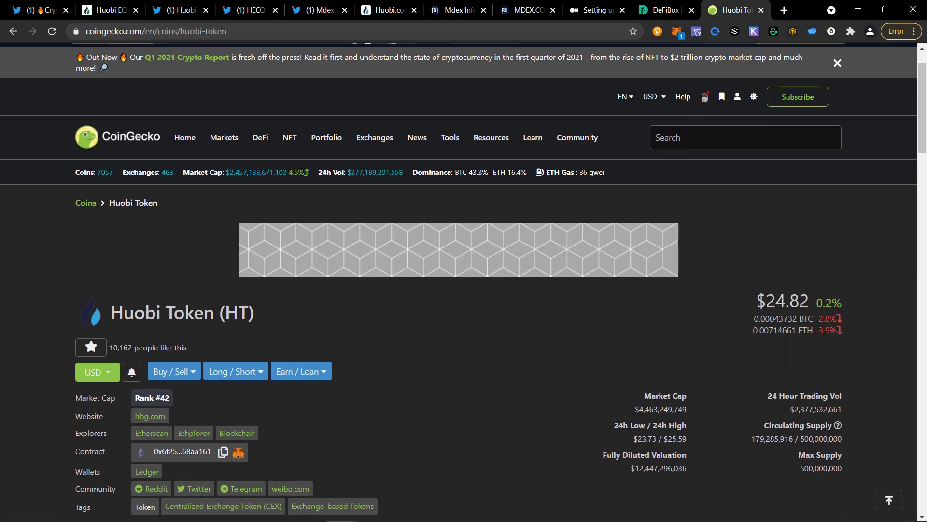
{"action": "scroll", "coordinate": [464, 280], "scroll_direction": "down", "scroll_amount": 1}
{"action": "scroll", "coordinate": [463, 280], "scroll_direction": "down", "scroll_amount": 1}
{"action": "scroll", "coordinate": [463, 280], "scroll_direction": "down", "scroll_amount": 2}
{"action": "scroll", "coordinate": [464, 280], "scroll_direction": "down", "scroll_amount": 6}
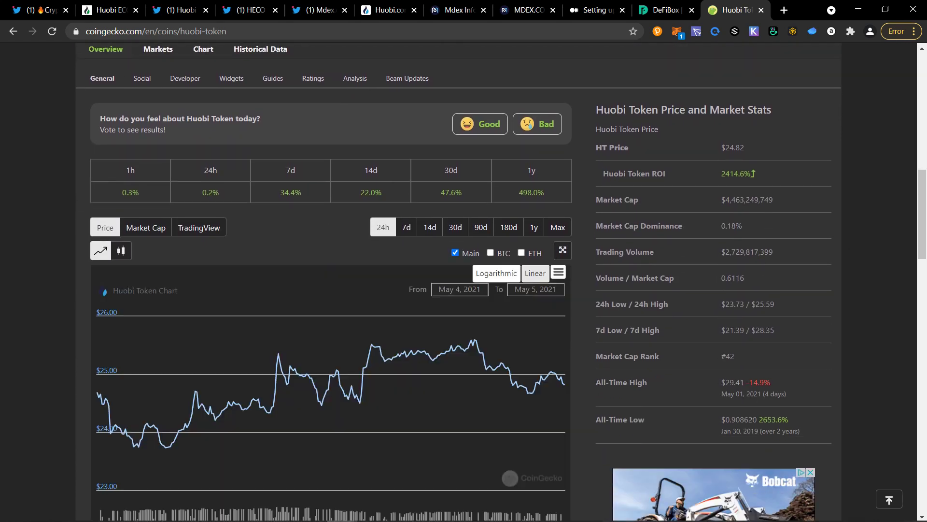
{"action": "left_click", "coordinate": [558, 227]}
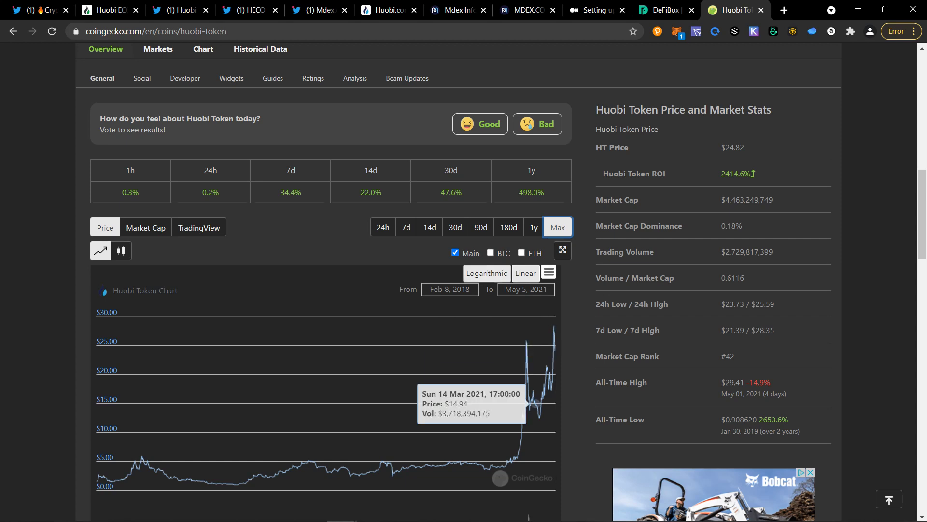
Browse the Markets table of exchanges trading Huobi Token.
{"action": "scroll", "coordinate": [532, 377], "scroll_direction": "up", "scroll_amount": 5}
{"action": "left_click", "coordinate": [157, 291]}
{"action": "scroll", "coordinate": [459, 289], "scroll_direction": "down", "scroll_amount": 5}
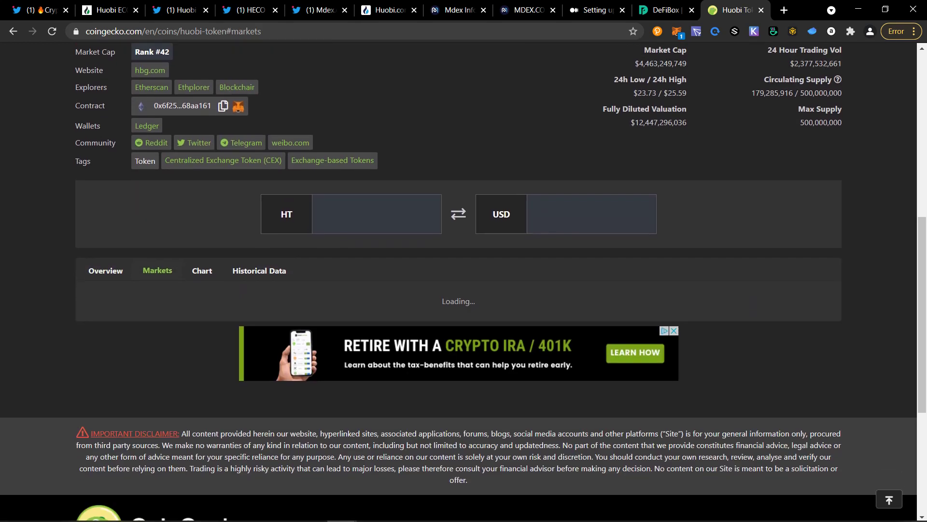
{"action": "scroll", "coordinate": [459, 290], "scroll_direction": "down", "scroll_amount": 10}
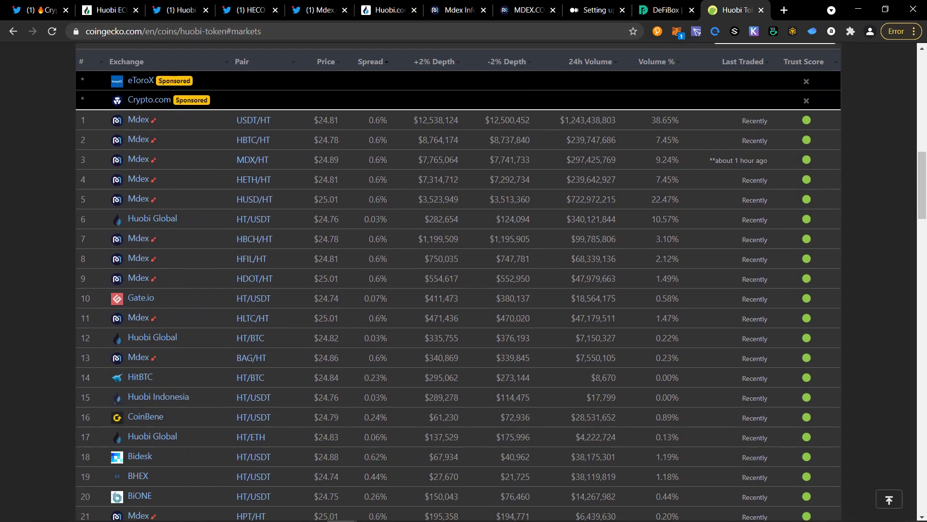
{"action": "scroll", "coordinate": [459, 290], "scroll_direction": "down", "scroll_amount": 6}
{"action": "scroll", "coordinate": [459, 290], "scroll_direction": "down", "scroll_amount": 20}
{"action": "scroll", "coordinate": [459, 290], "scroll_direction": "down", "scroll_amount": 3}
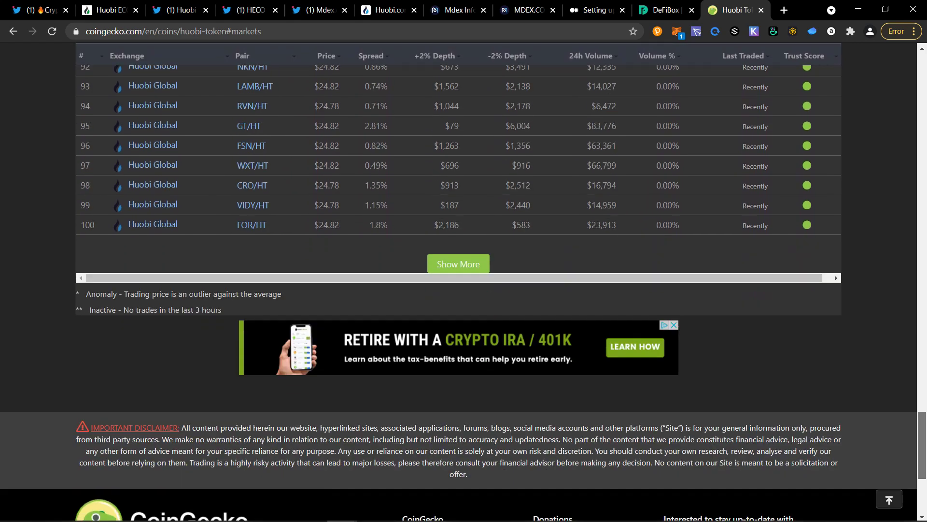
{"action": "scroll", "coordinate": [459, 290], "scroll_direction": "up", "scroll_amount": 20}
{"action": "scroll", "coordinate": [459, 289], "scroll_direction": "up", "scroll_amount": 6}
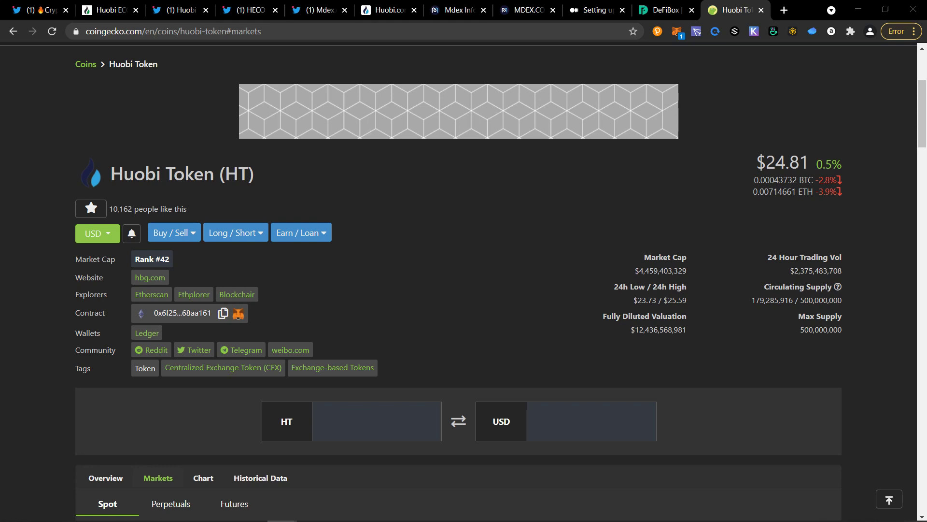
Switch to the Huobi Twitter tab, then back to your own Twitter profile tab.
{"action": "key", "text": "ctrl+3"}
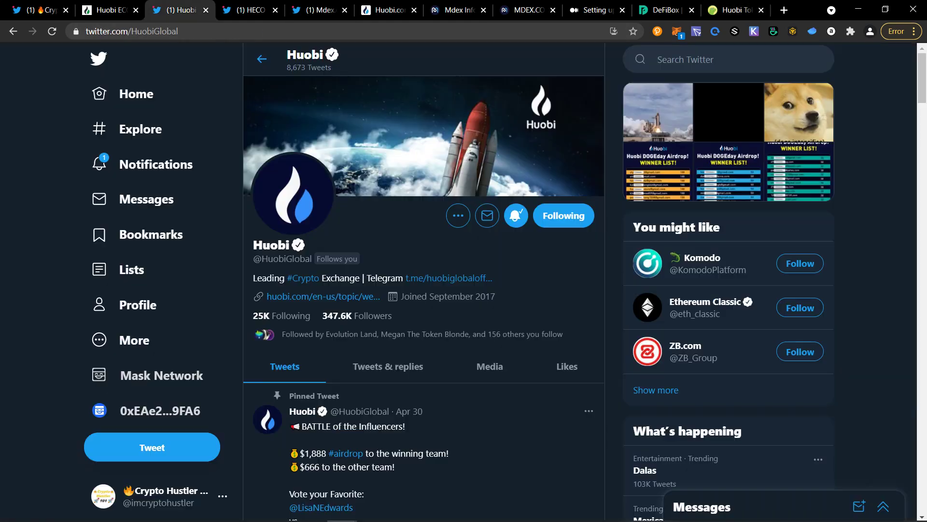
{"action": "key", "text": "ctrl+1"}
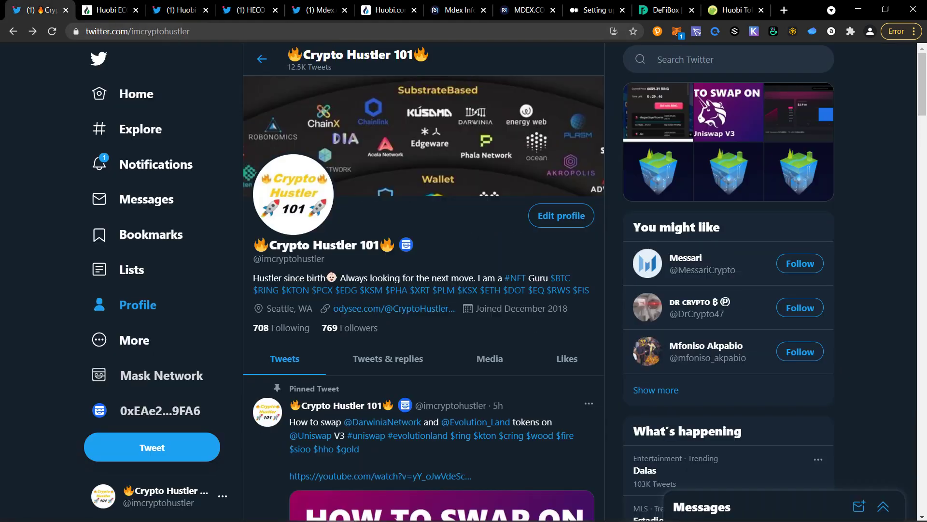